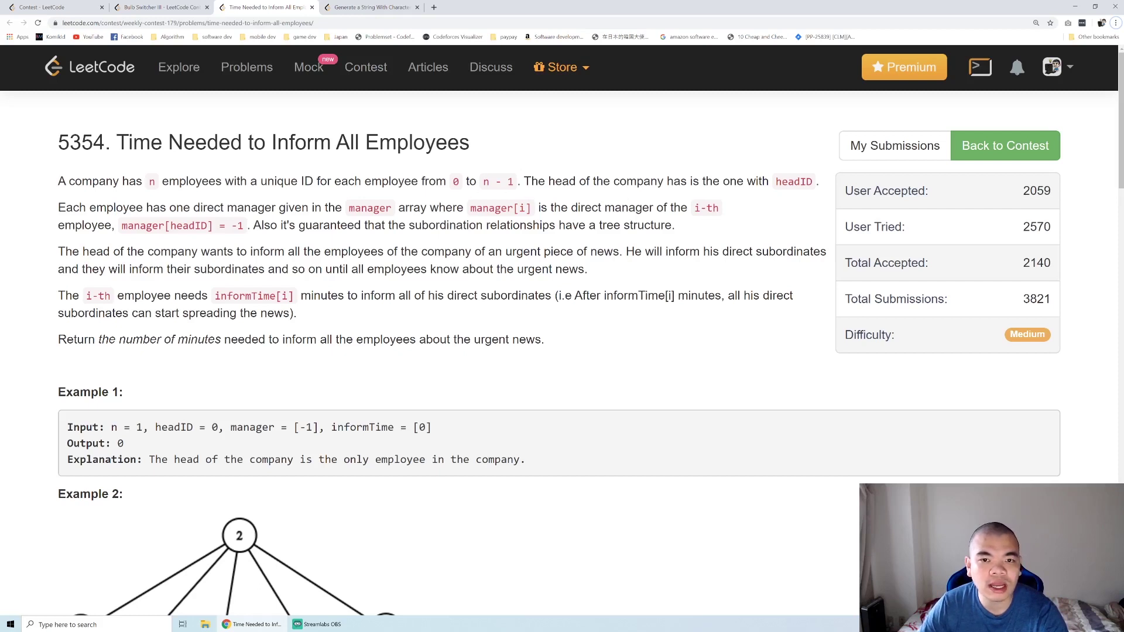
# Highlight headID, the manager[headID] = -1 condition and informTime[i] in the statement
pyautogui.doubleClick(792, 181)
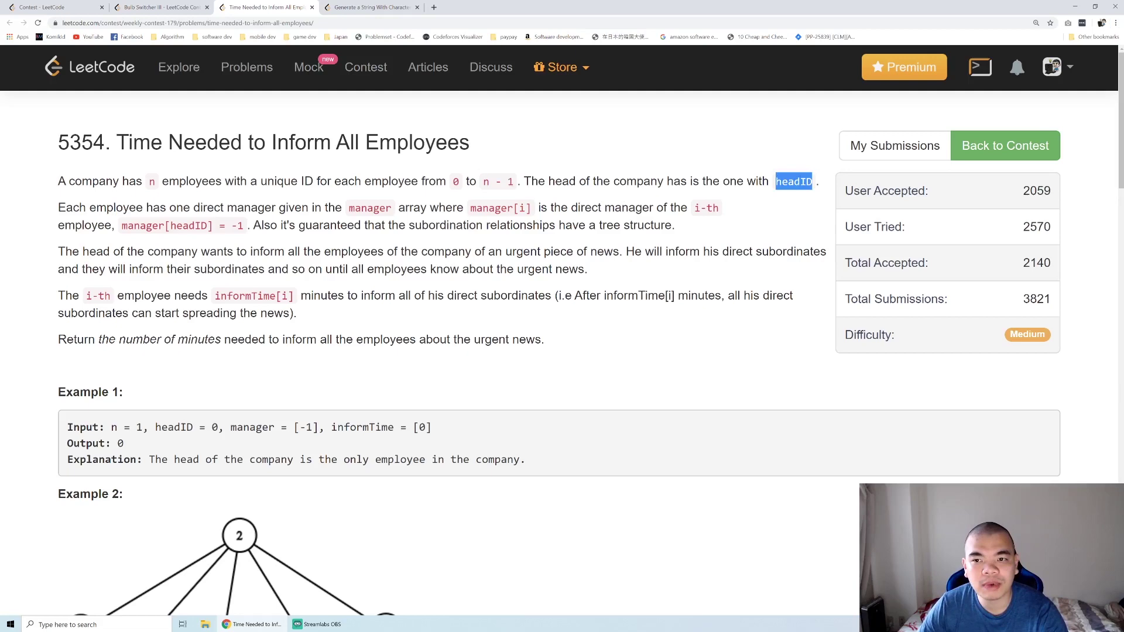
pyautogui.scroll(-3, 646, 281)
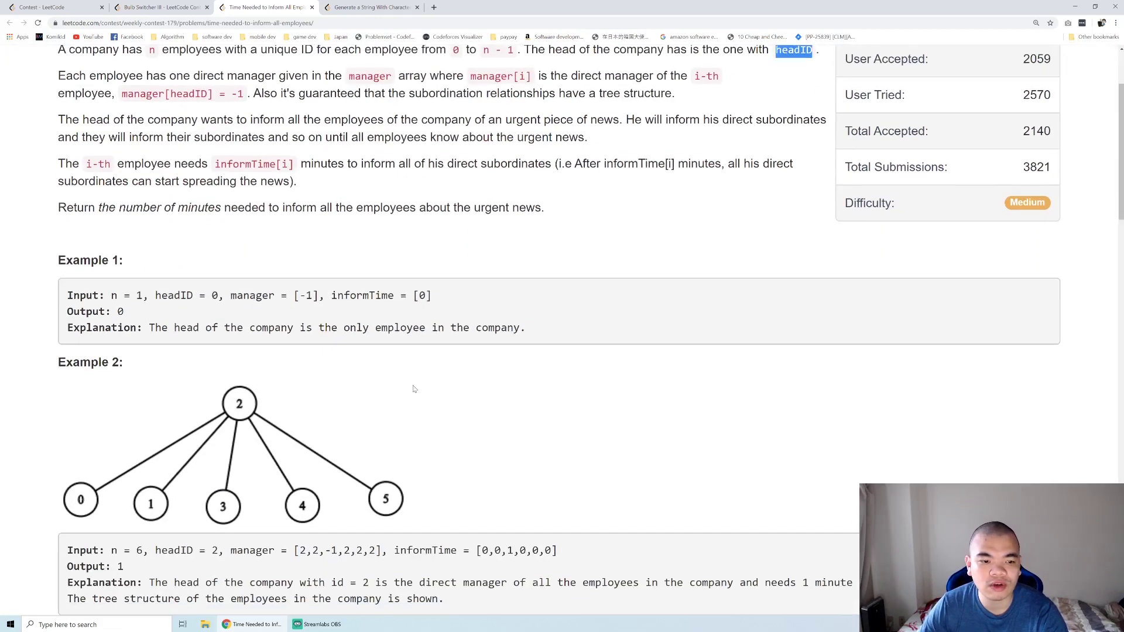
pyautogui.scroll(2, 391, 350)
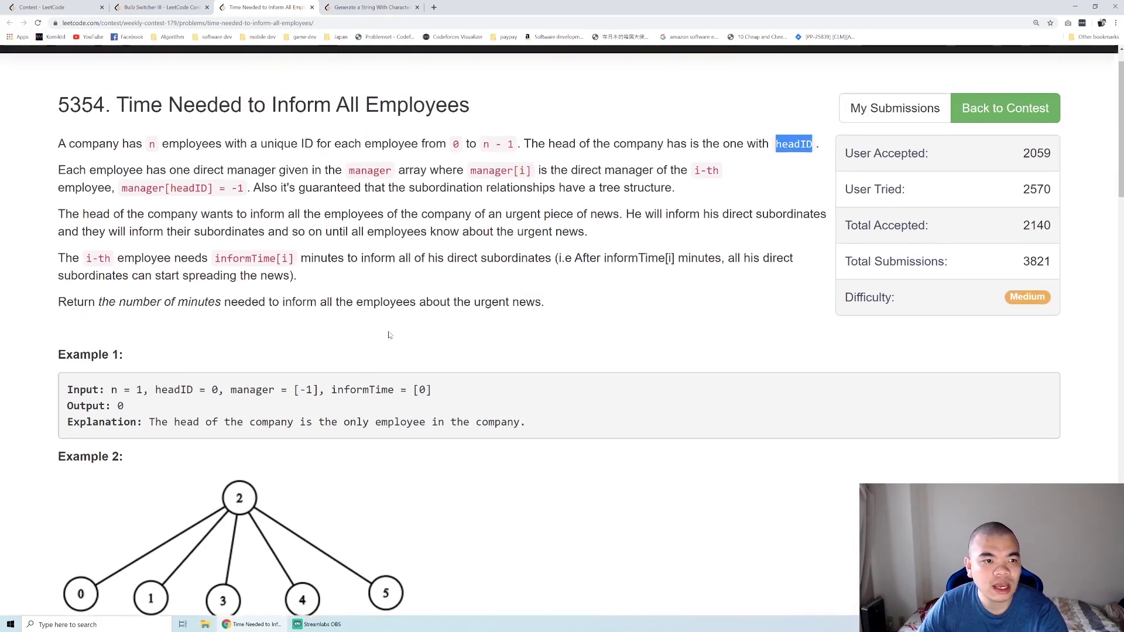
pyautogui.scroll(1, 391, 351)
pyautogui.moveTo(147, 208); pyautogui.dragTo(490, 208)
pyautogui.click(490, 209)
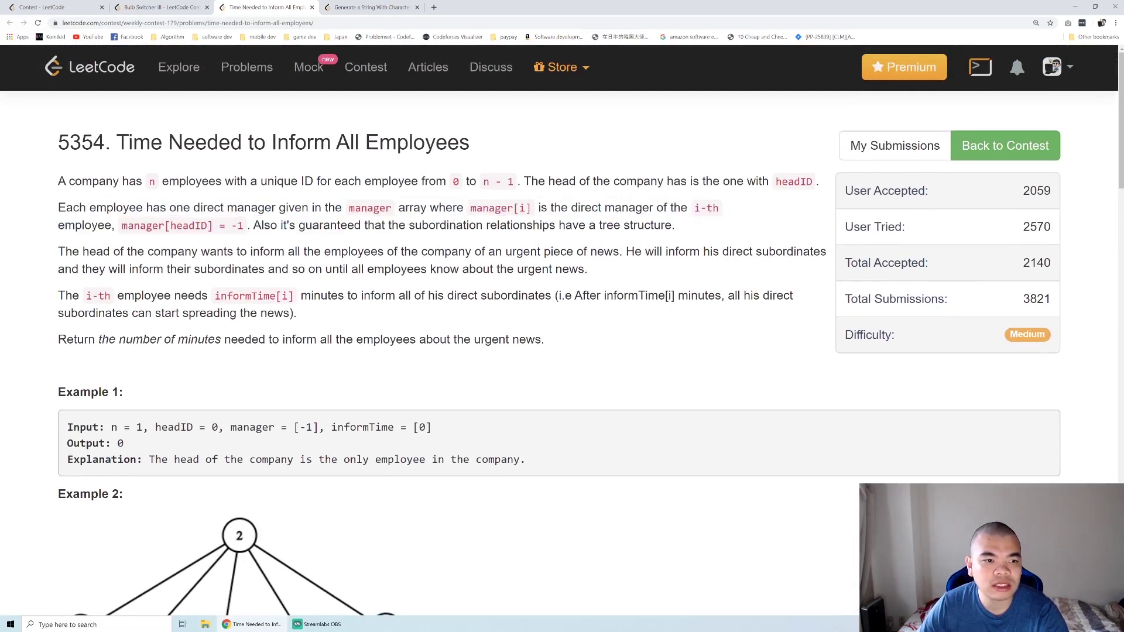
pyautogui.doubleClick(795, 182)
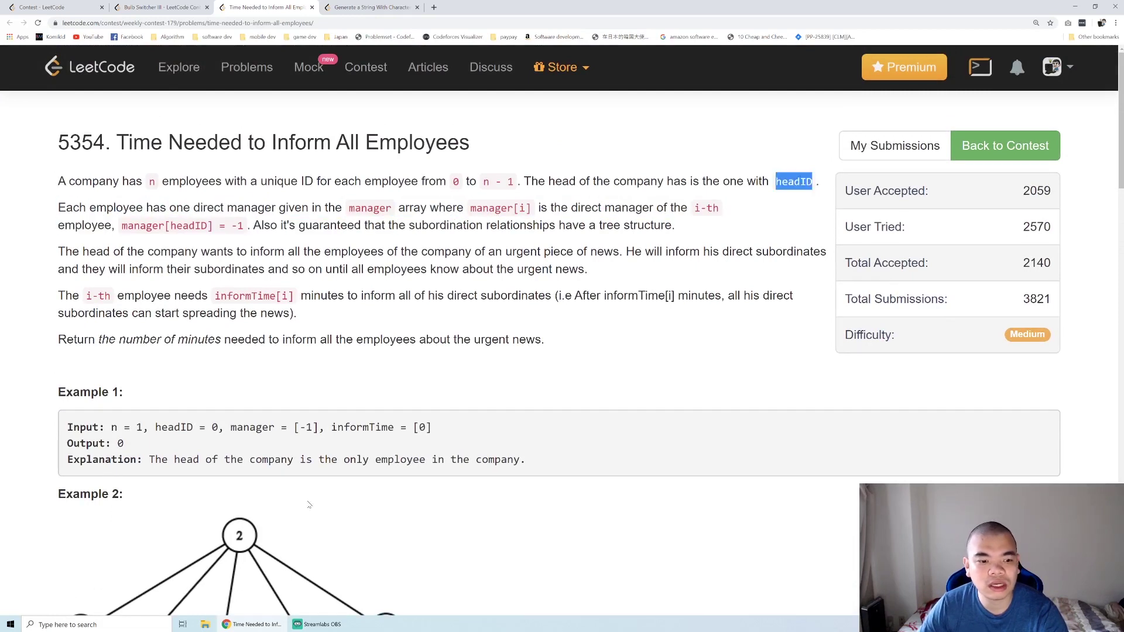
pyautogui.moveTo(192, 208)
pyautogui.mouseDown()
pyautogui.moveTo(184, 226)
pyautogui.moveTo(245, 226)
pyautogui.mouseUp()
pyautogui.click(142, 226)
pyautogui.doubleClick(142, 226)
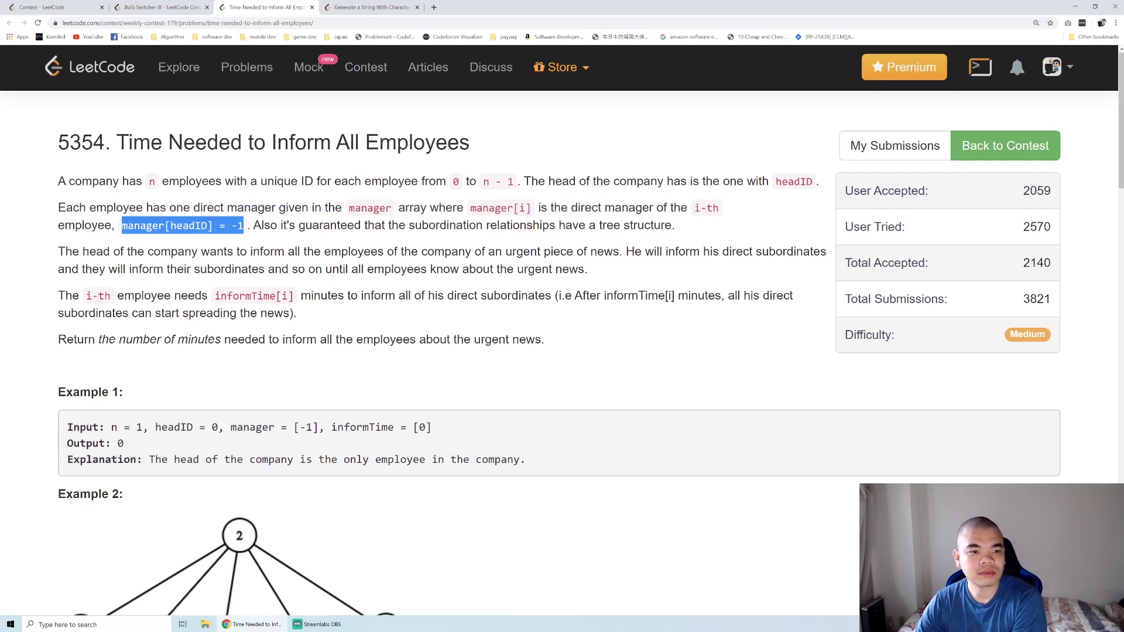
pyautogui.scroll(-1, 265, 262)
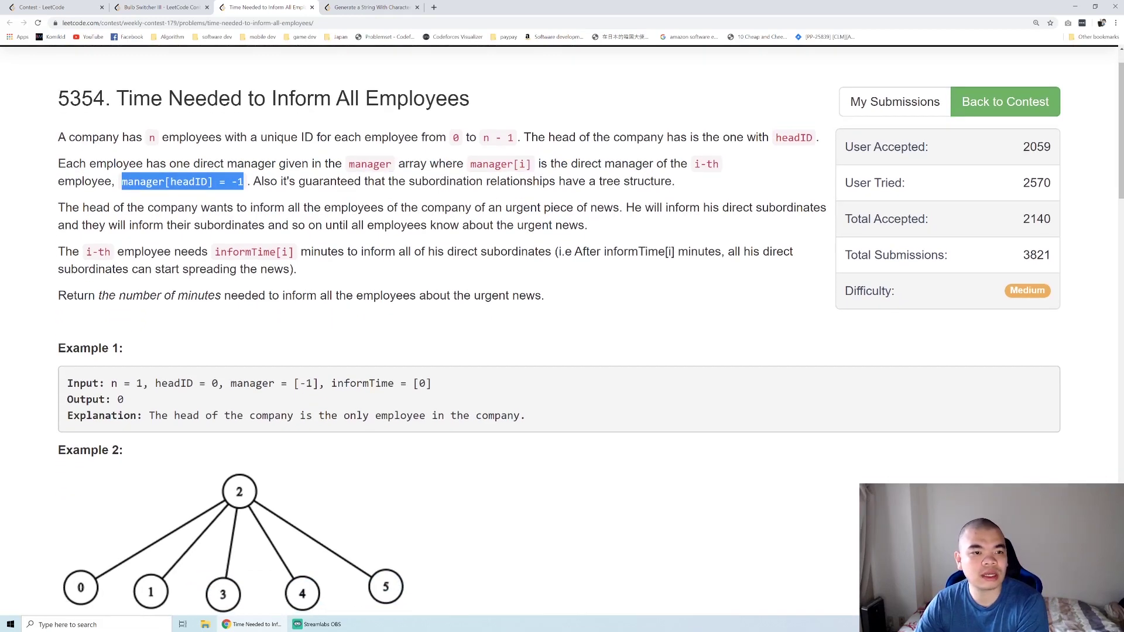
pyautogui.moveTo(214, 252); pyautogui.dragTo(293, 252)
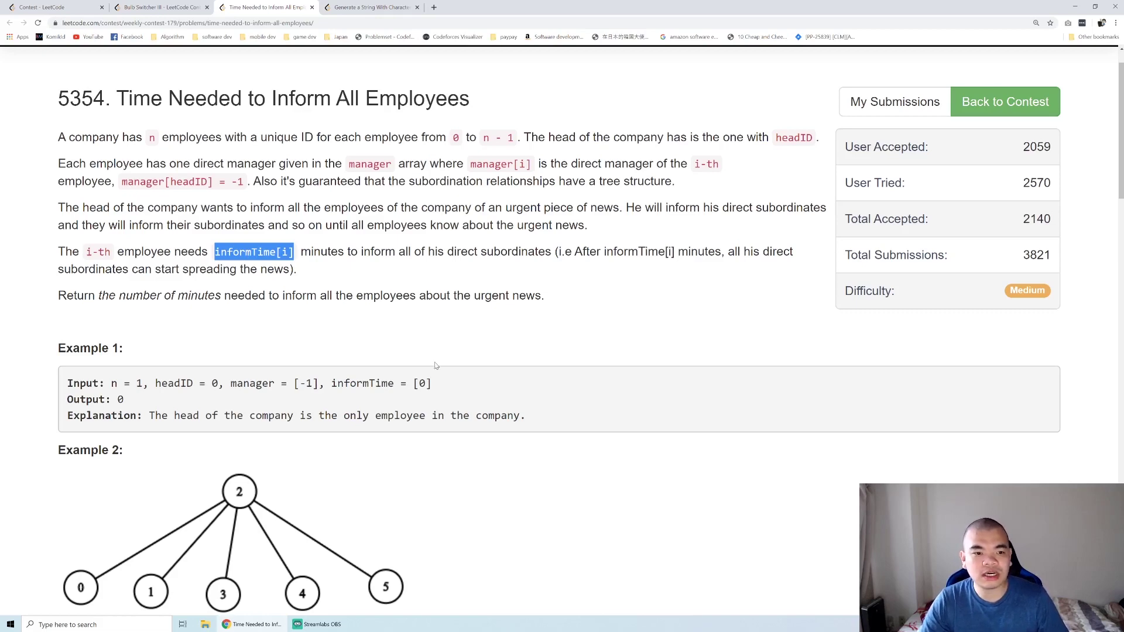
pyautogui.scroll(-1, 438, 366)
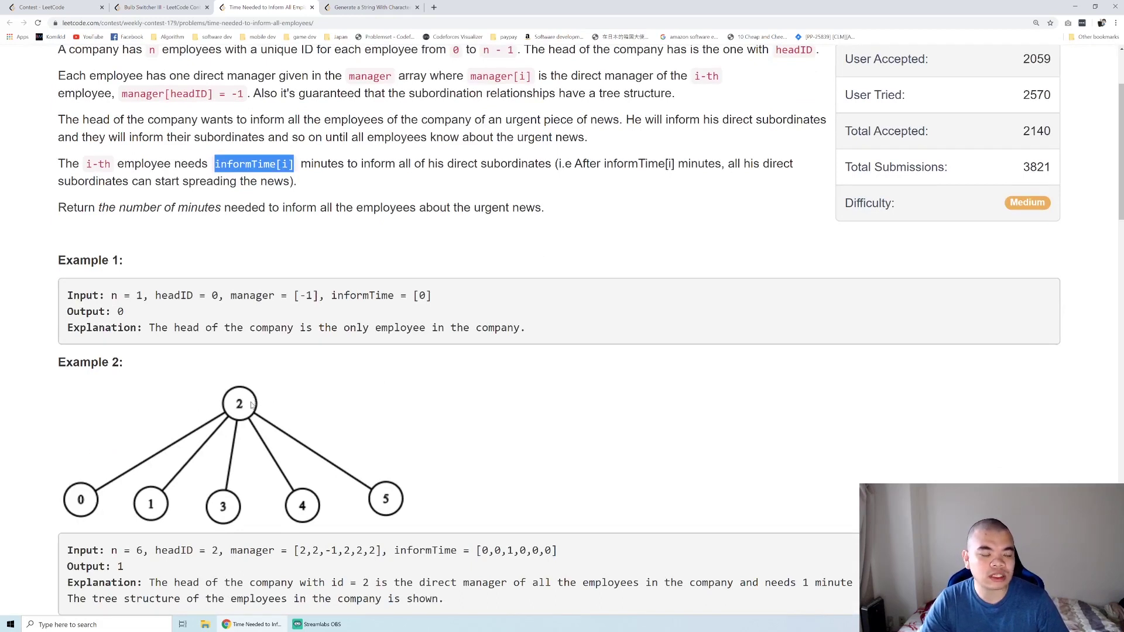
pyautogui.scroll(-1, 291, 403)
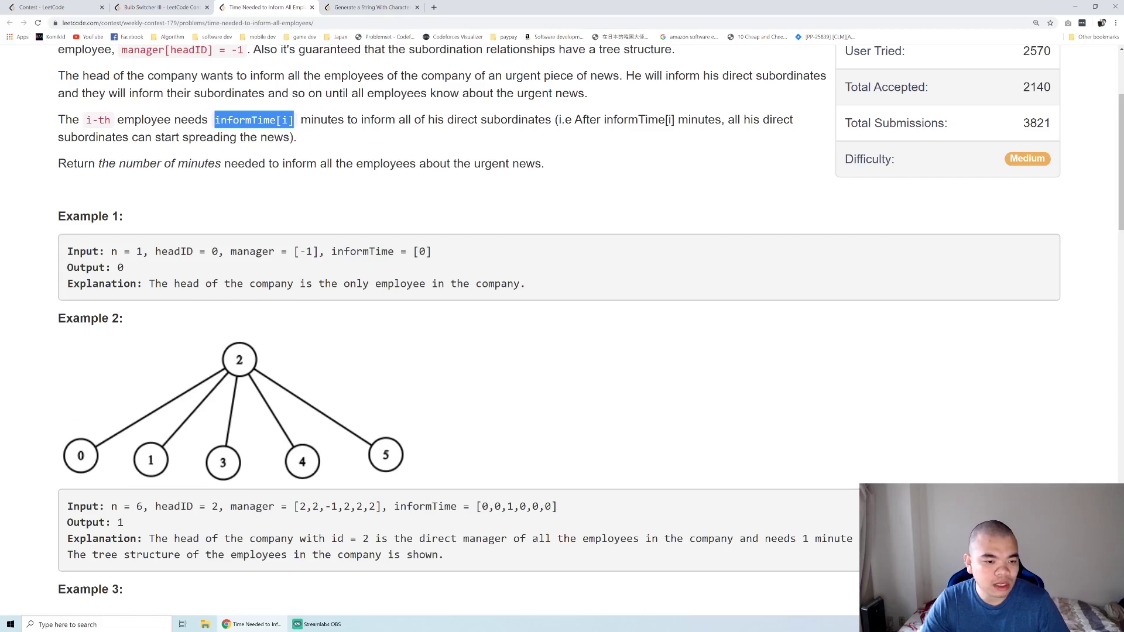
# Highlight Example 2's headID 2, manager value -1, inform time 1 and output 1
pyautogui.doubleClick(215, 506)
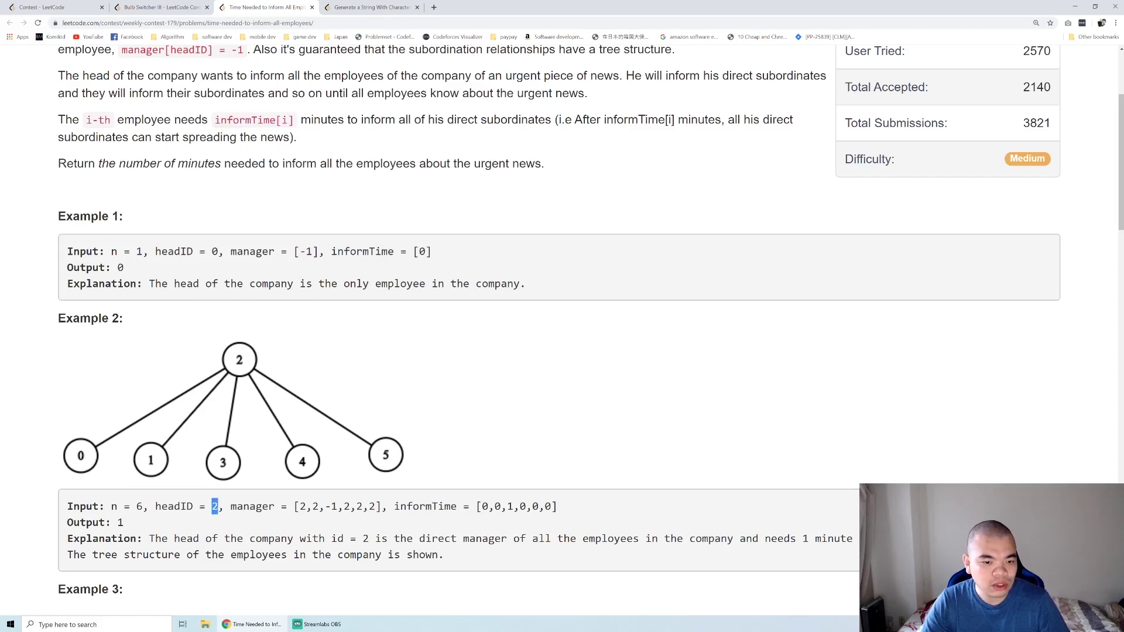
pyautogui.doubleClick(327, 507)
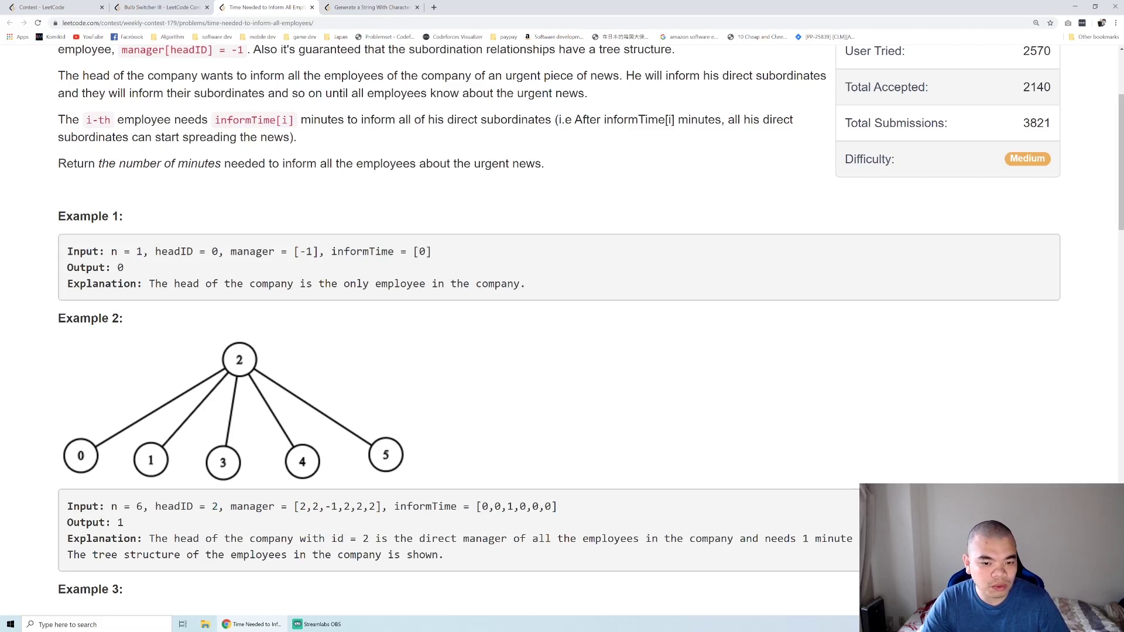
pyautogui.doubleClick(509, 506)
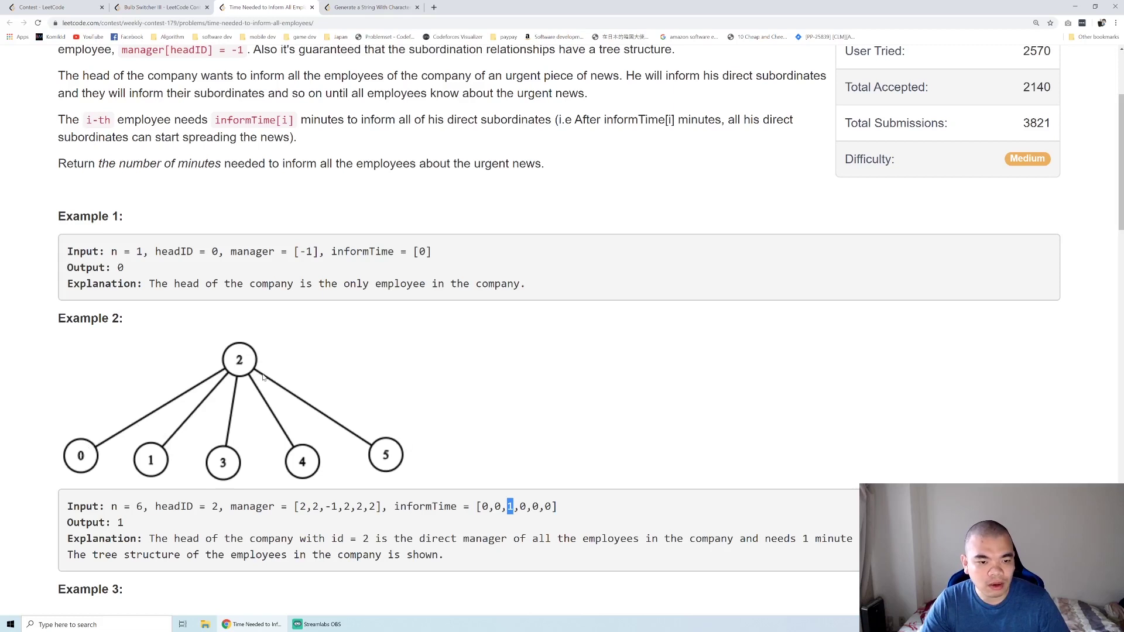
pyautogui.doubleClick(121, 523)
pyautogui.scroll(-2, 281, 474)
pyautogui.scroll(-1, 296, 465)
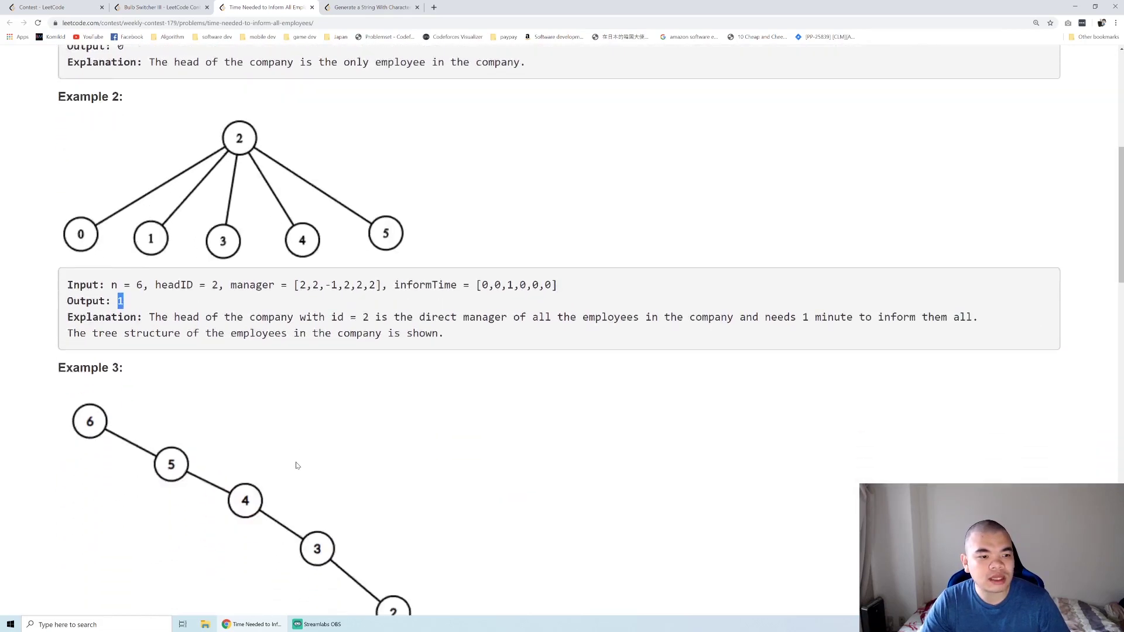
pyautogui.scroll(-1, 297, 466)
pyautogui.scroll(-1, 295, 466)
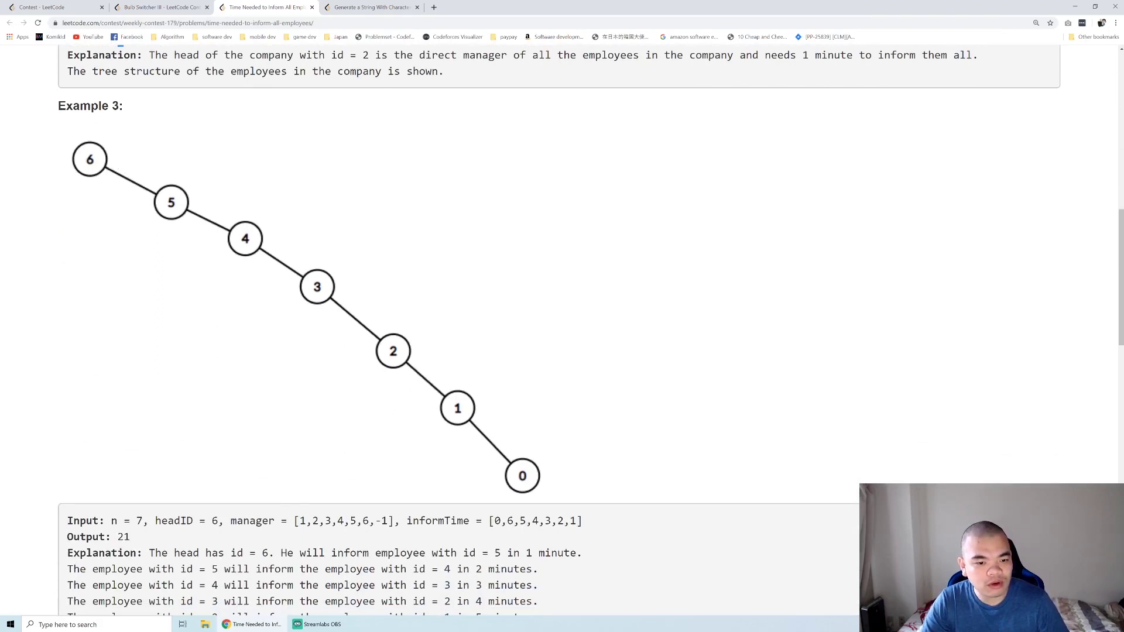
pyautogui.scroll(-2, 450, 471)
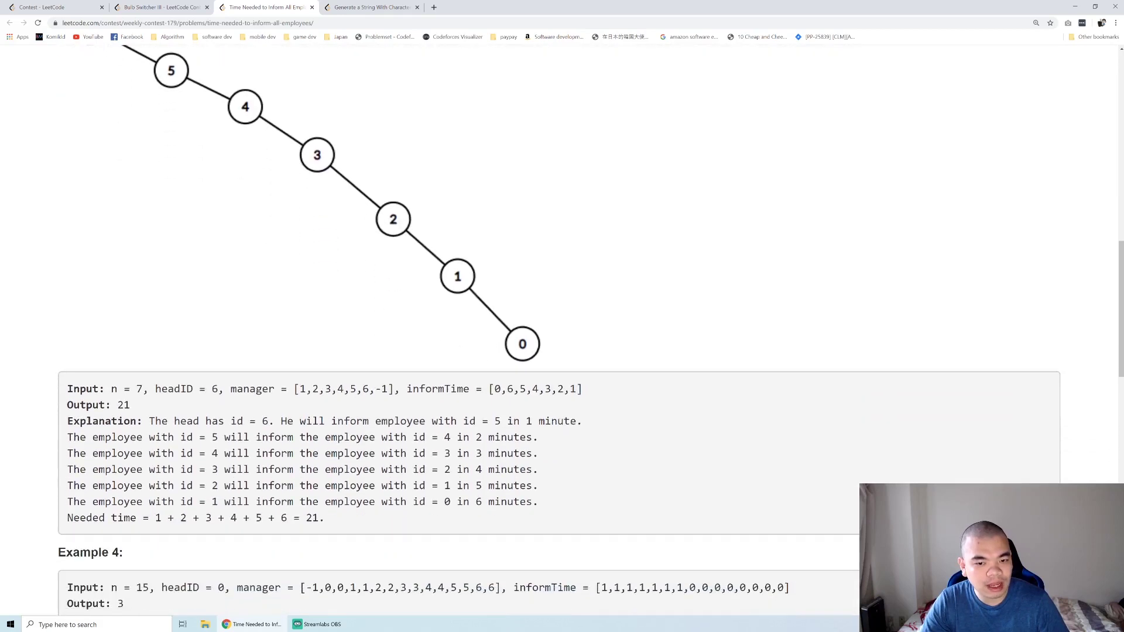
pyautogui.scroll(1, 562, 334)
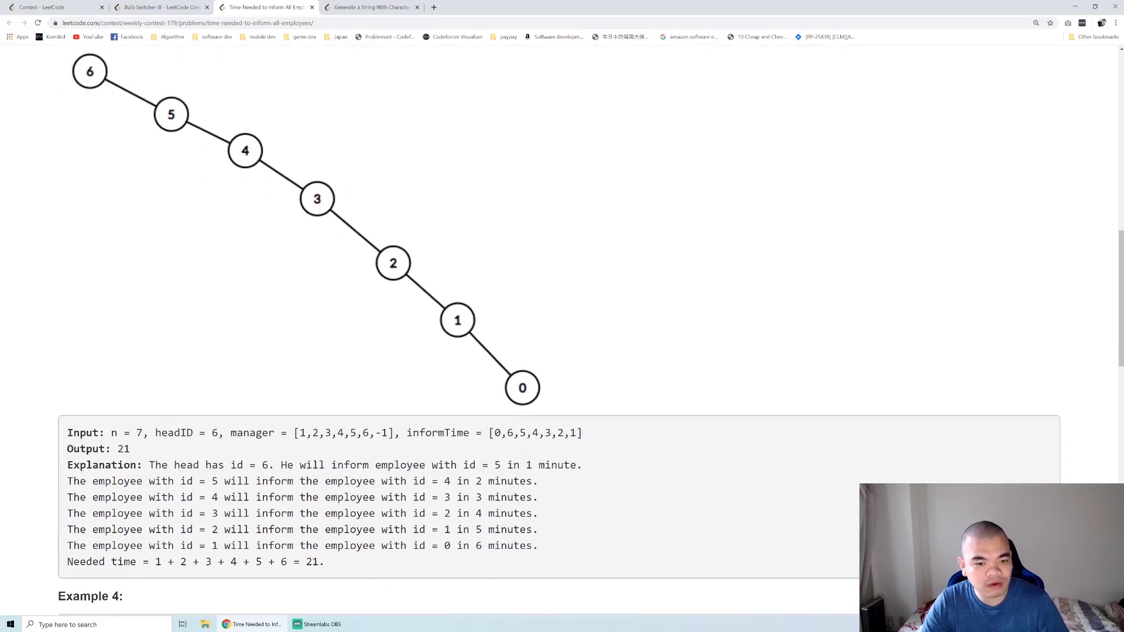
# Highlight Example 3's minute values, including employee 5's 2 and employee 1's 6, and the total 21
pyautogui.doubleClick(479, 482)
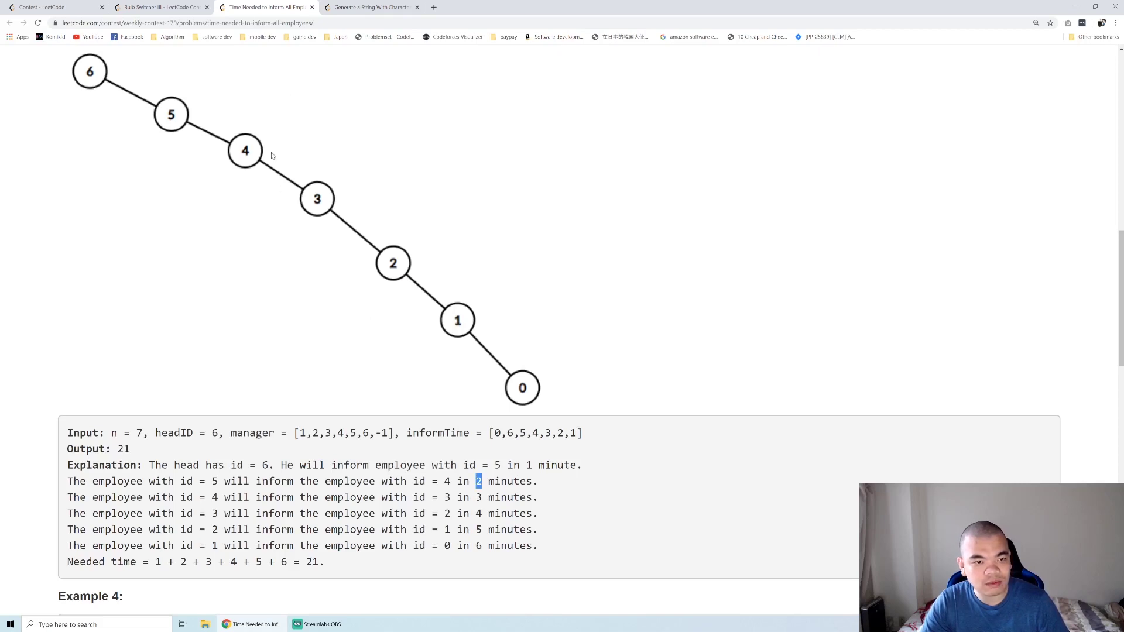
pyautogui.doubleClick(479, 497)
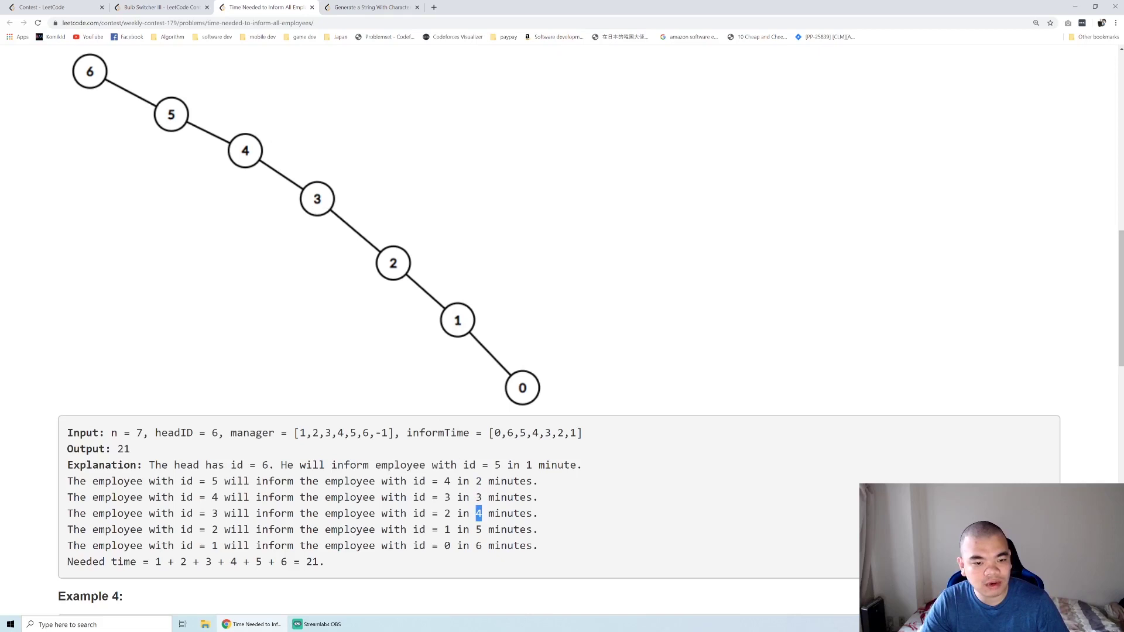
pyautogui.click(479, 513)
pyautogui.doubleClick(479, 546)
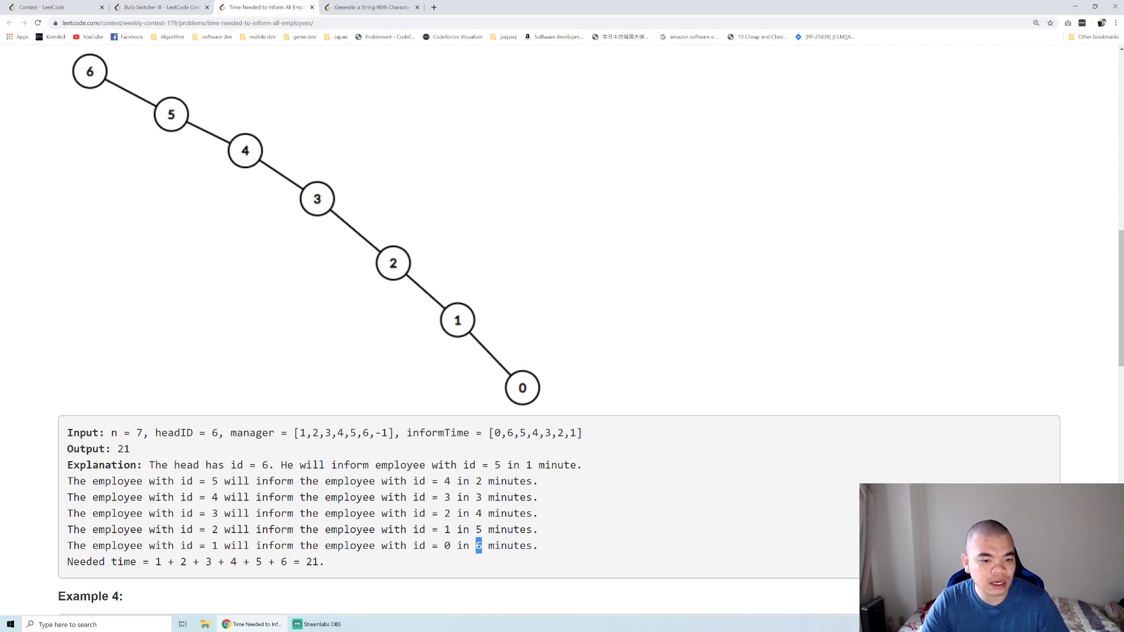
pyautogui.click(310, 562)
pyautogui.doubleClick(313, 562)
pyautogui.scroll(-2, 313, 562)
pyautogui.scroll(-2, 313, 562)
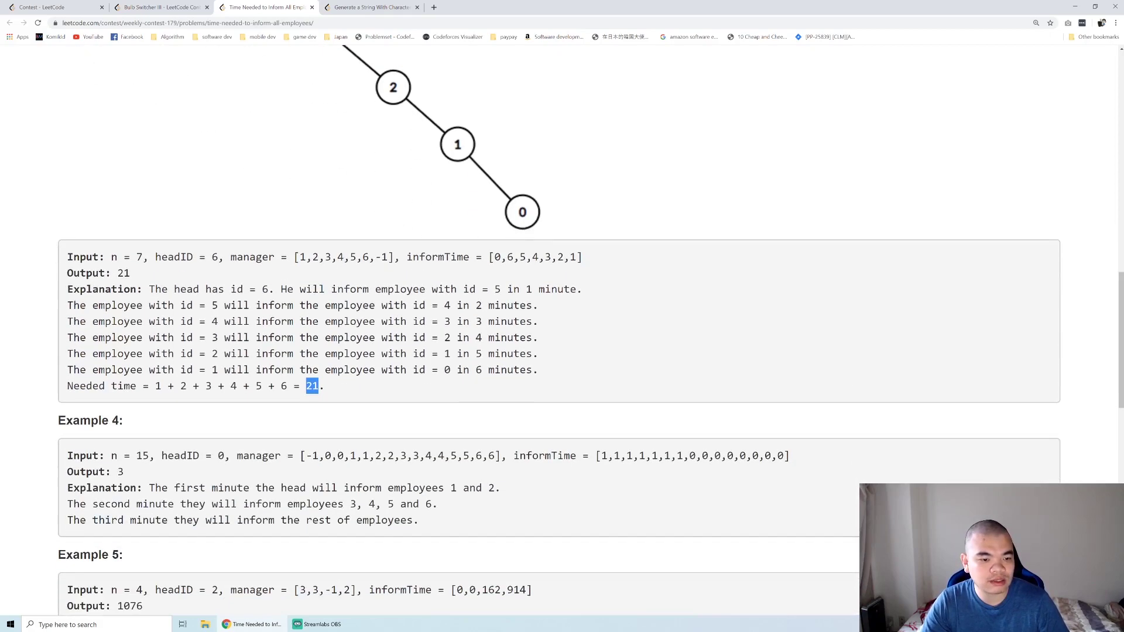
pyautogui.scroll(2, 402, 373)
pyautogui.scroll(5, 402, 373)
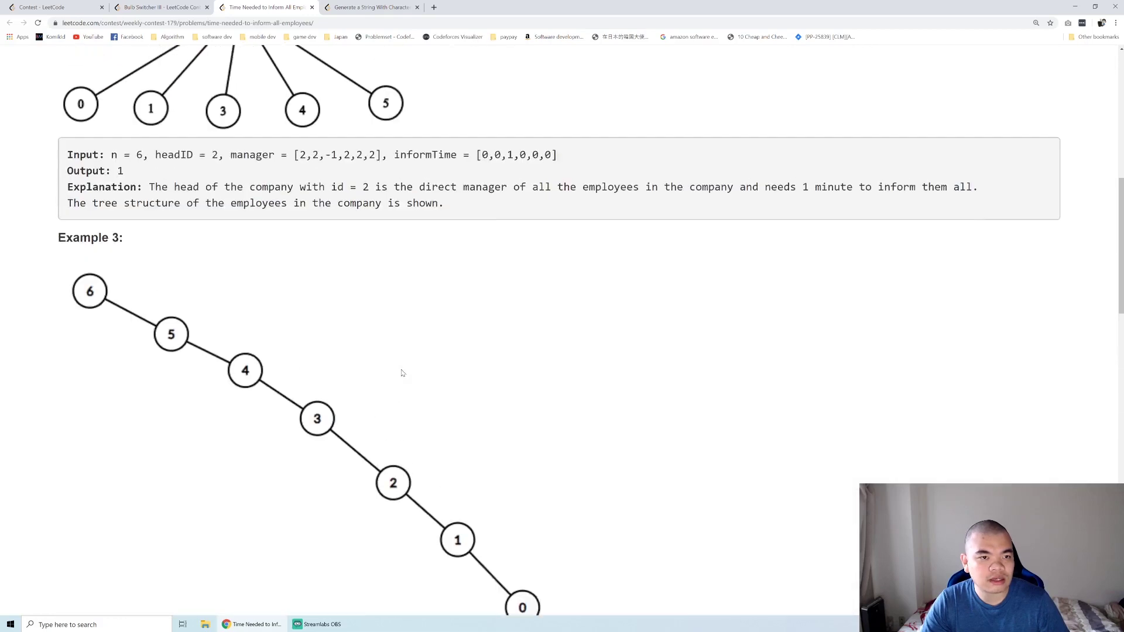
pyautogui.scroll(3, 403, 372)
pyautogui.scroll(2, 403, 373)
pyautogui.scroll(2, 402, 373)
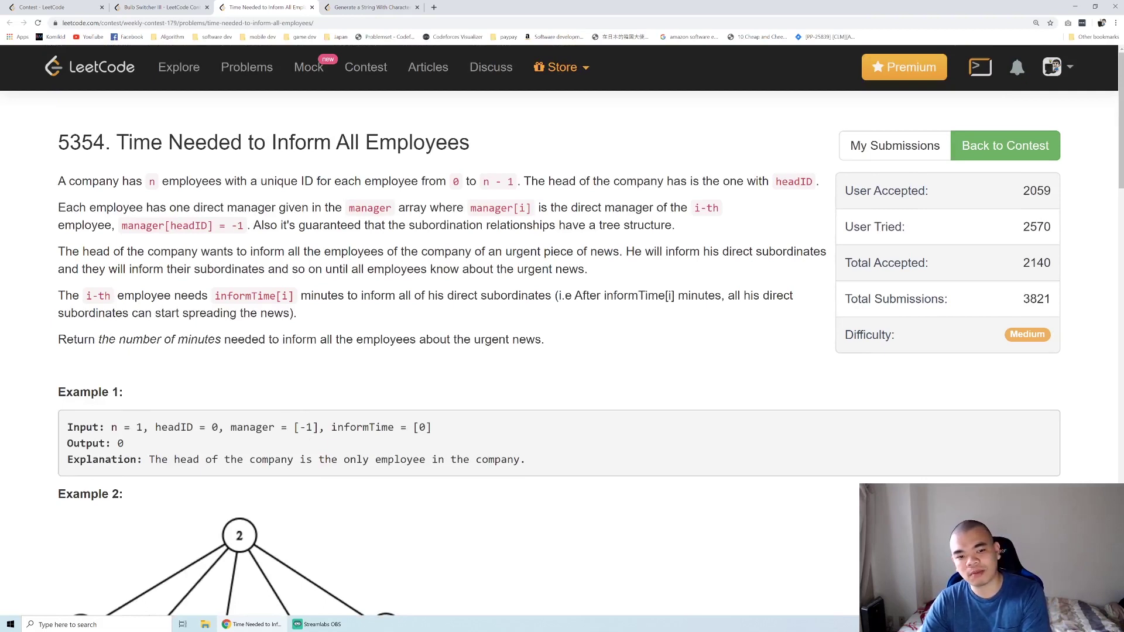
# Mark the head's manager value -1 in Example 1
pyautogui.moveTo(295, 428); pyautogui.dragTo(318, 427)
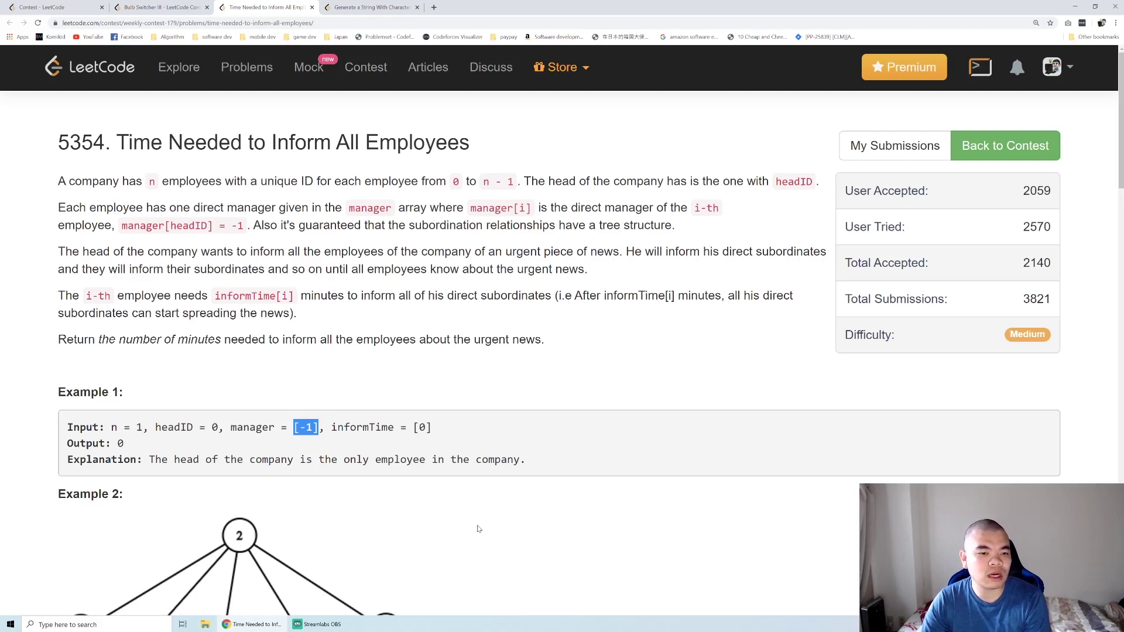
pyautogui.scroll(-1, 510, 431)
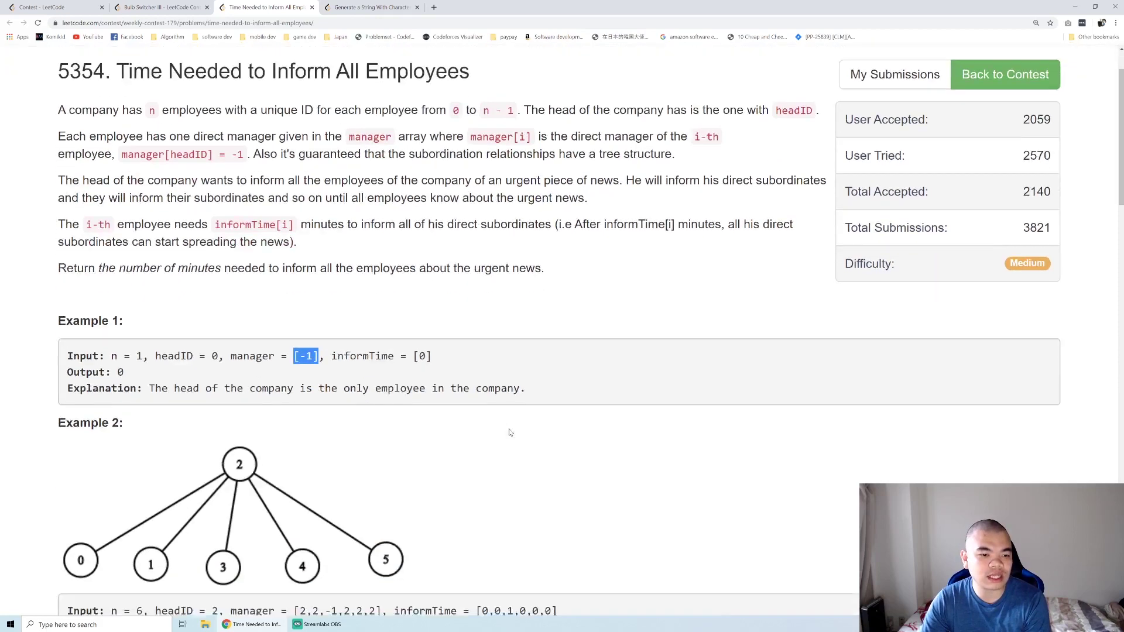
pyautogui.scroll(-2, 510, 431)
pyautogui.scroll(-4, 428, 401)
pyautogui.scroll(-2, 431, 395)
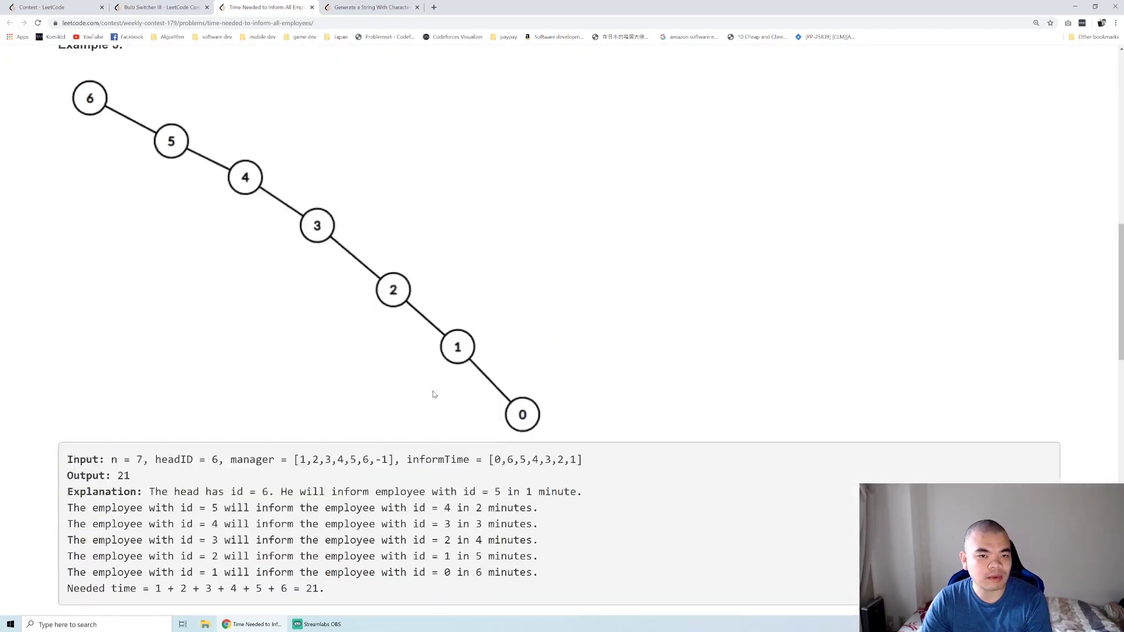
pyautogui.scroll(1, 433, 395)
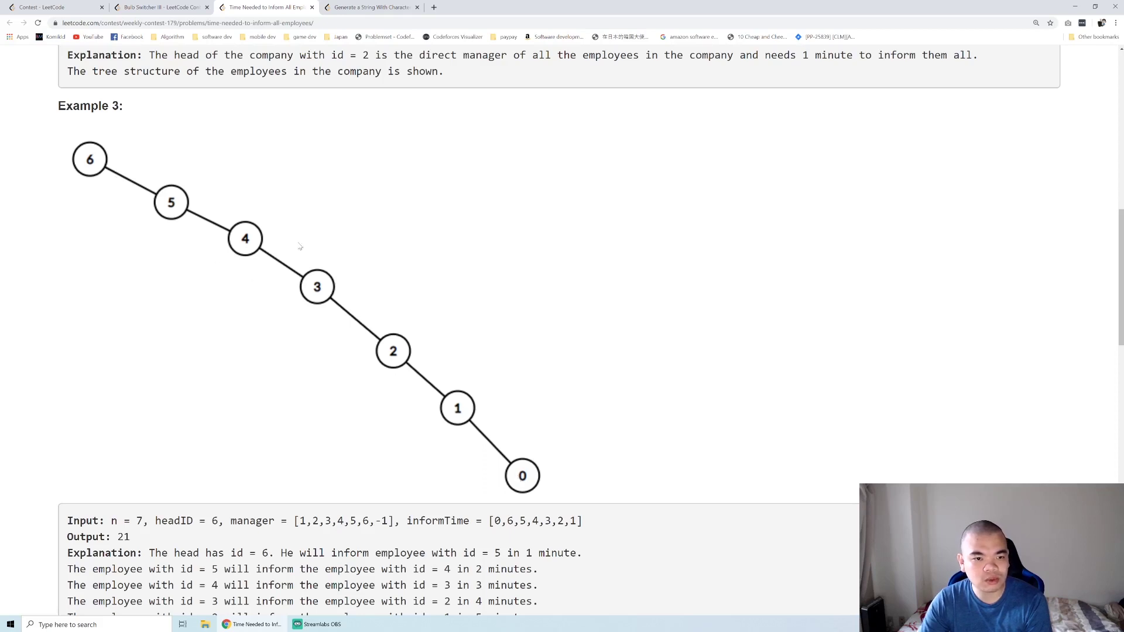
pyautogui.scroll(1, 312, 332)
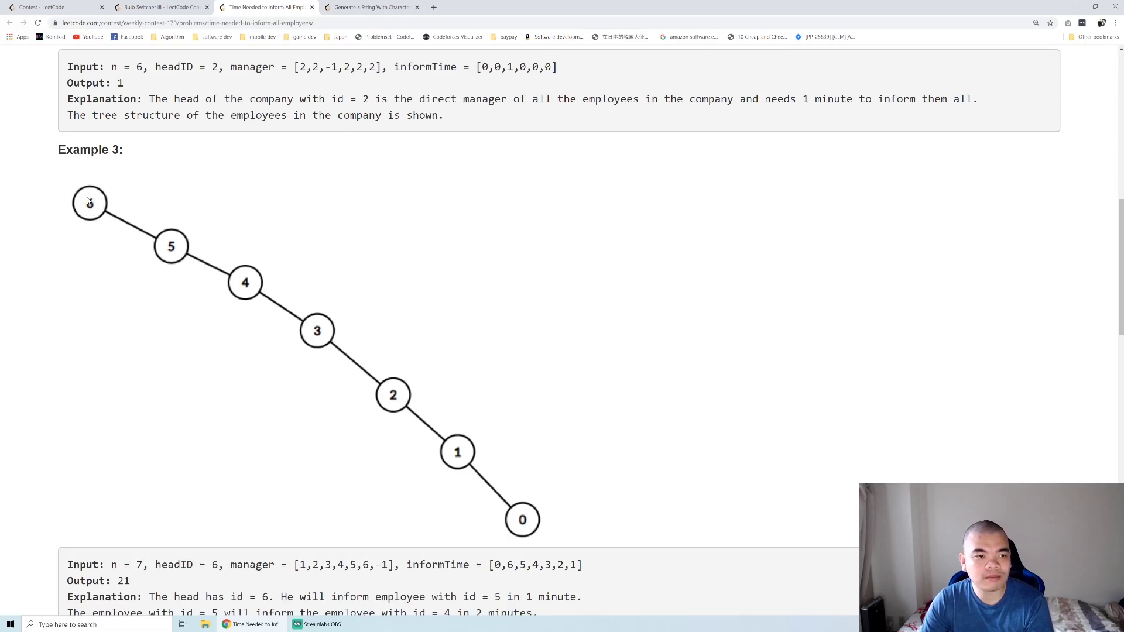
pyautogui.scroll(-2, 182, 254)
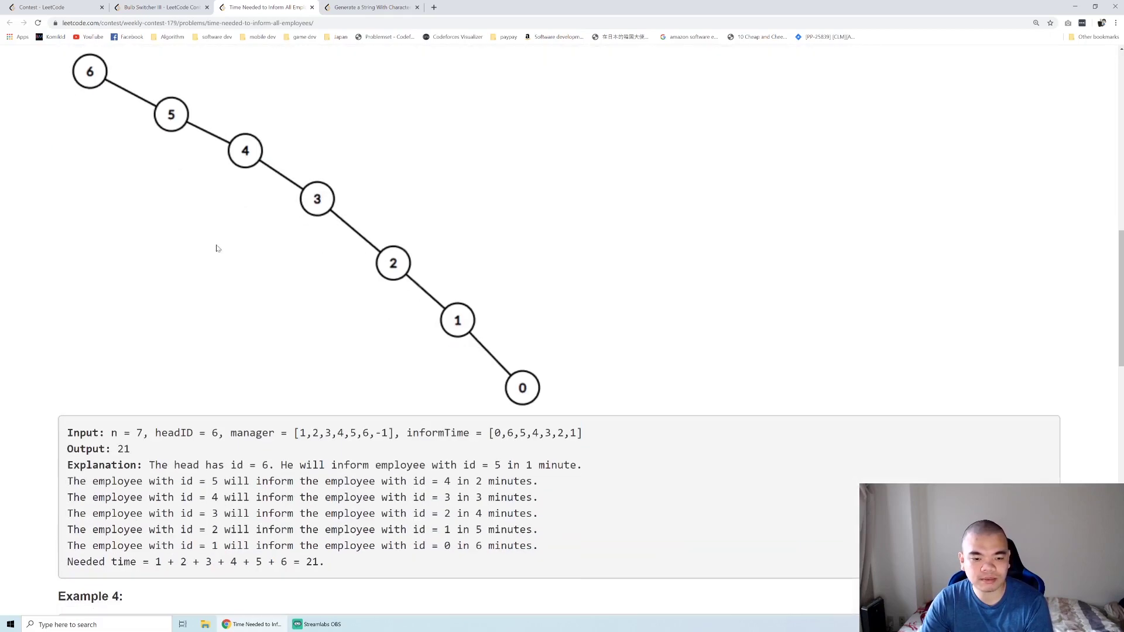
pyautogui.scroll(-2, 217, 248)
pyautogui.scroll(-1, 282, 272)
pyautogui.scroll(-2, 281, 272)
pyautogui.scroll(-2, 281, 271)
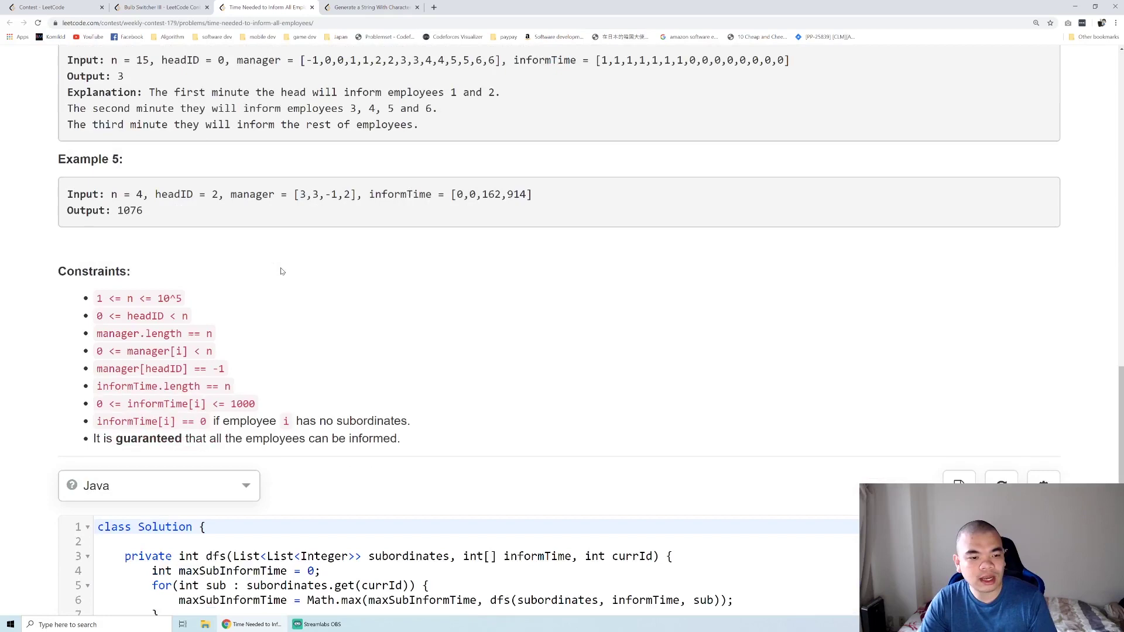
pyautogui.scroll(-1, 281, 272)
pyautogui.scroll(-2, 281, 272)
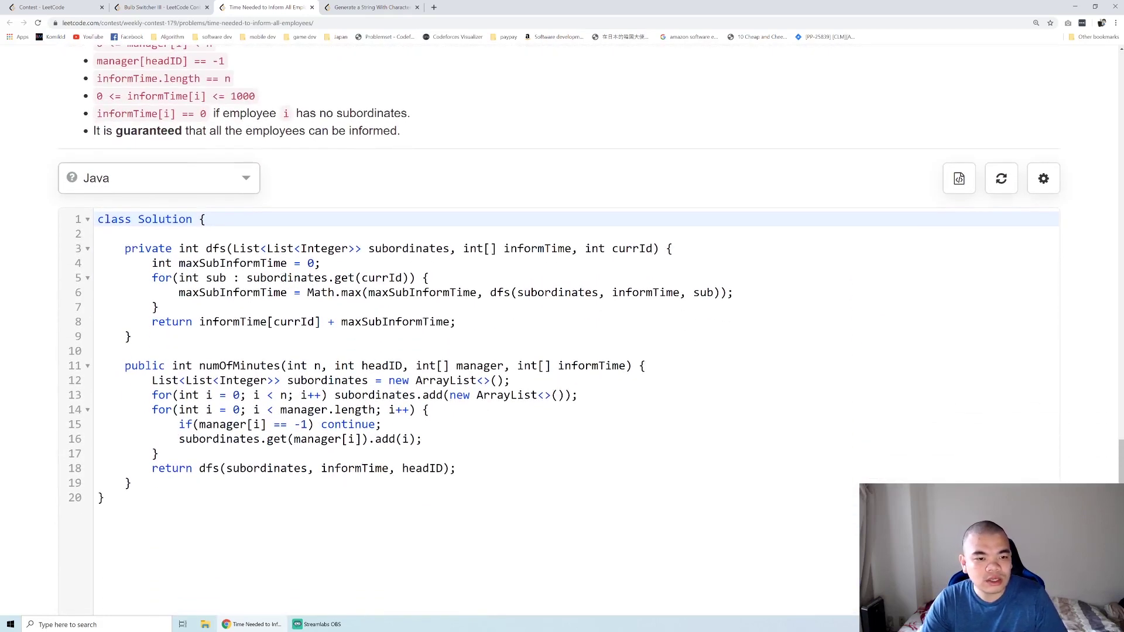
# Highlight the Java code's subordinates list, its loops, the manager parameter and line 16's add call
pyautogui.moveTo(152, 381); pyautogui.dragTo(511, 380)
pyautogui.click(220, 395)
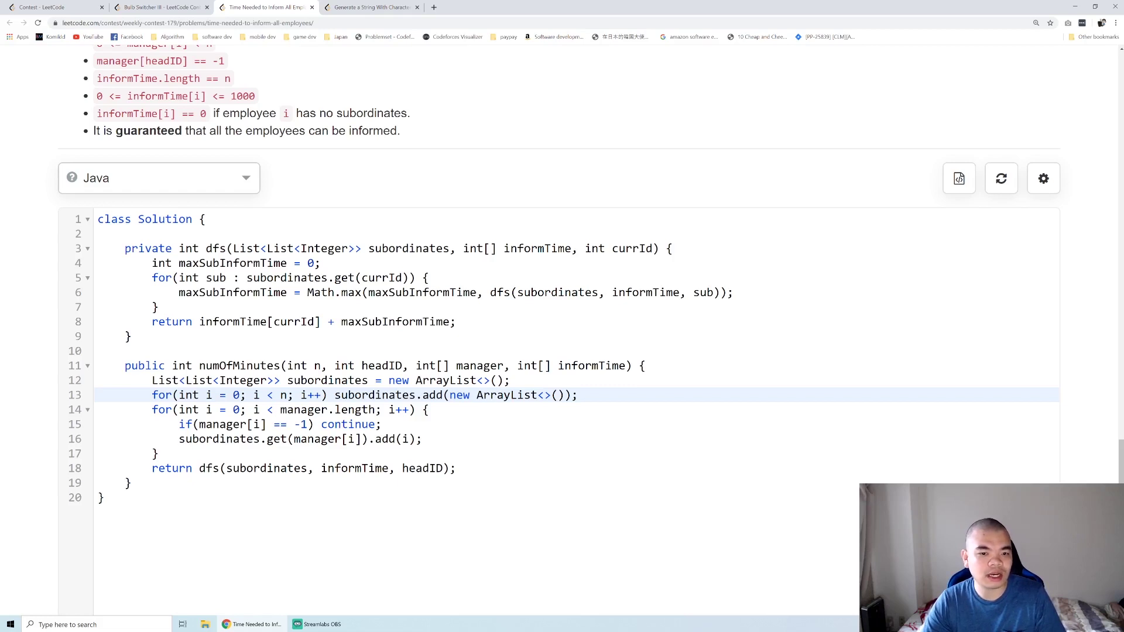
pyautogui.moveTo(153, 395); pyautogui.dragTo(579, 394)
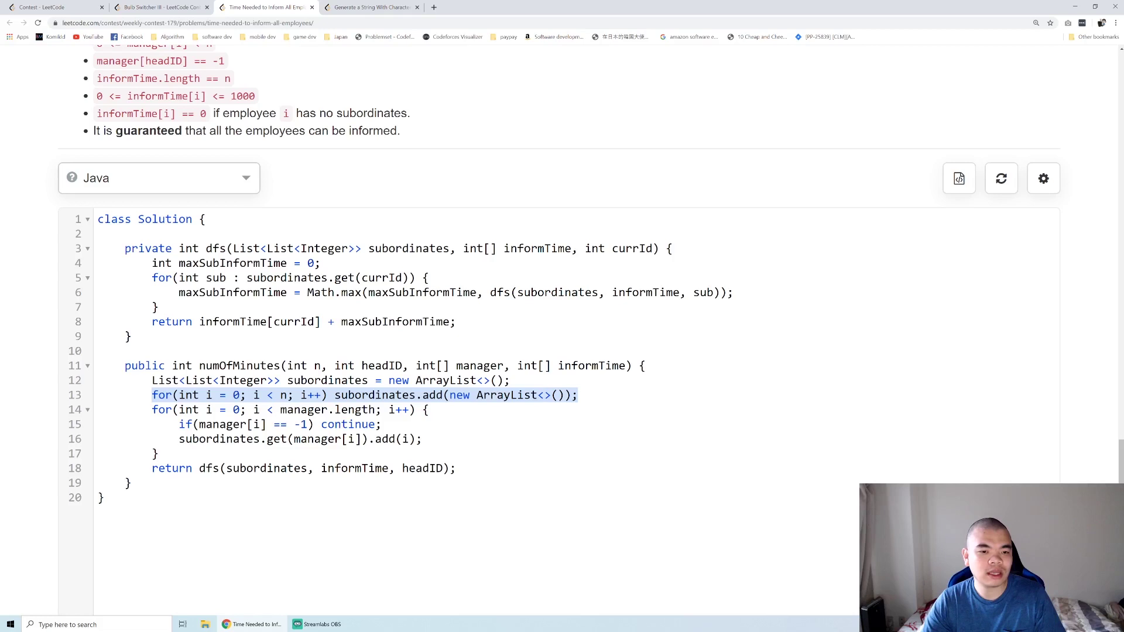
pyautogui.moveTo(429, 410); pyautogui.dragTo(152, 410)
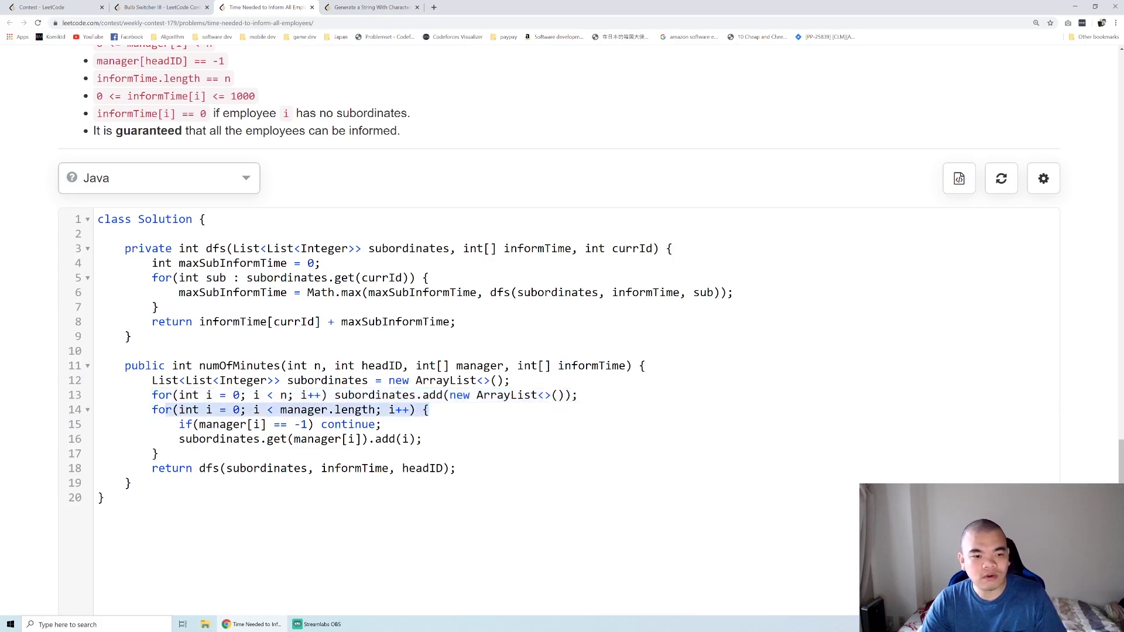
pyautogui.click(125, 350)
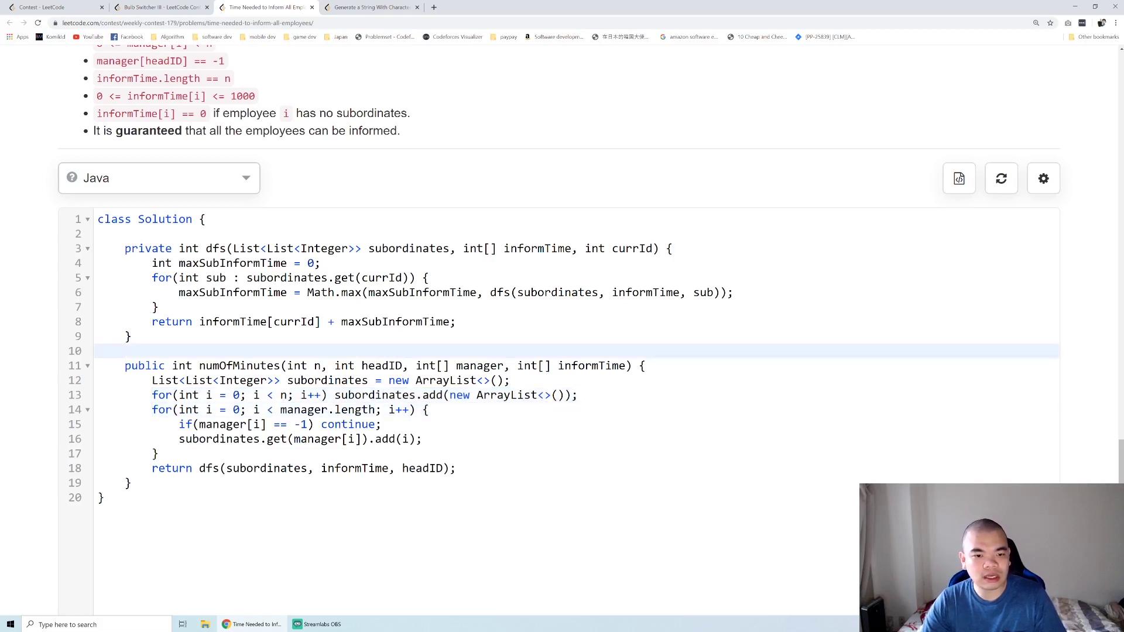
pyautogui.moveTo(404, 366); pyautogui.dragTo(504, 366)
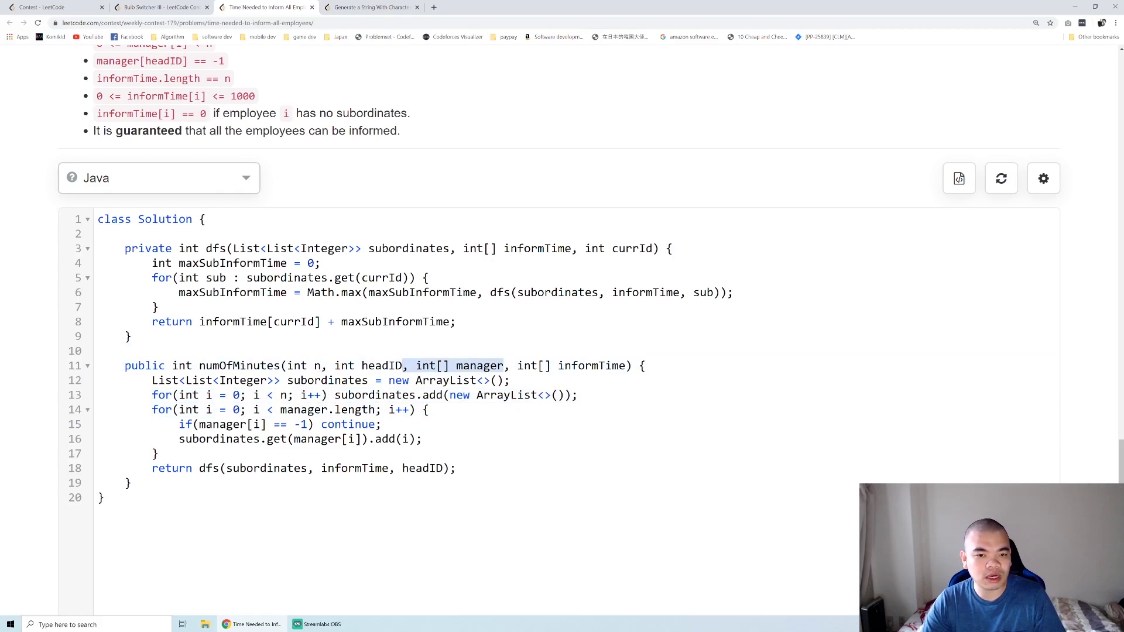
pyautogui.click(464, 365)
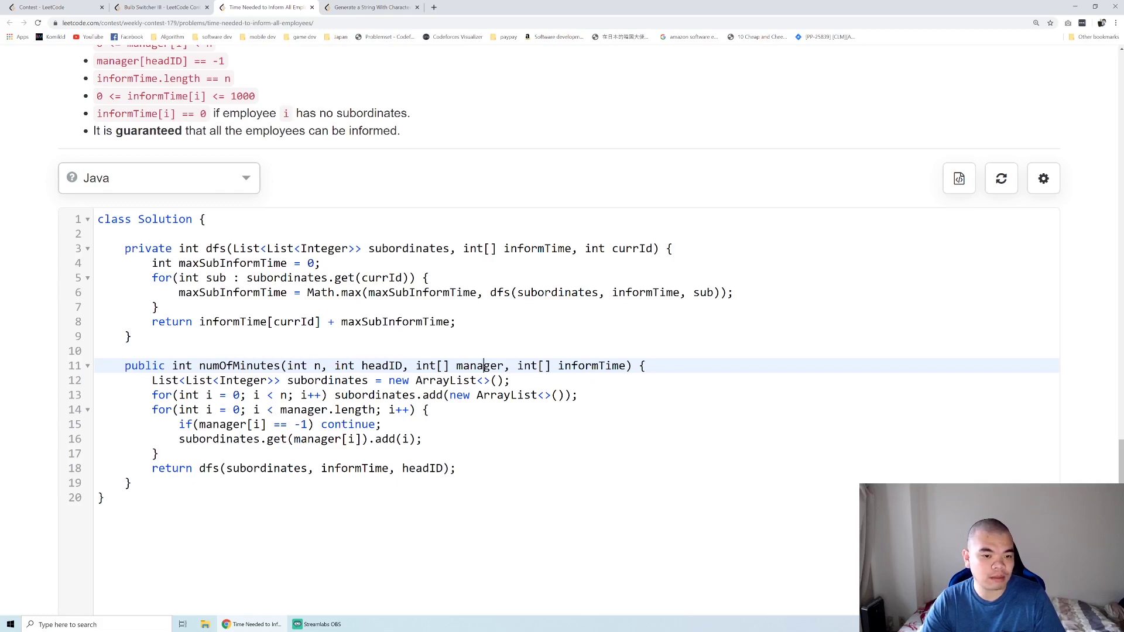
pyautogui.click(344, 438)
pyautogui.moveTo(369, 439); pyautogui.dragTo(423, 438)
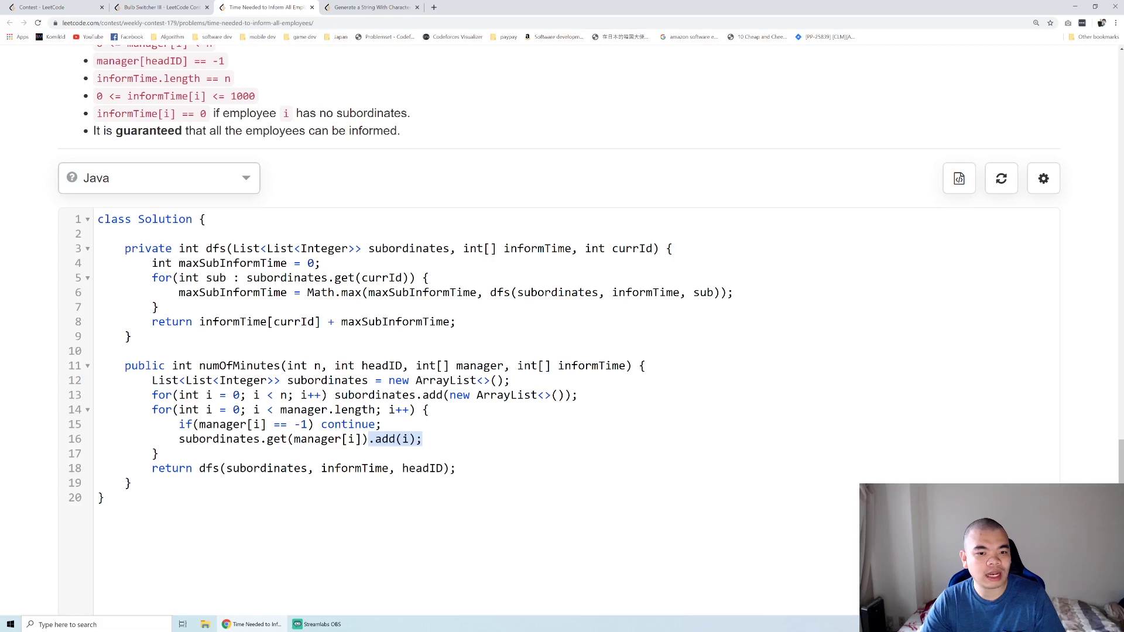
pyautogui.moveTo(158, 468); pyautogui.dragTo(456, 469)
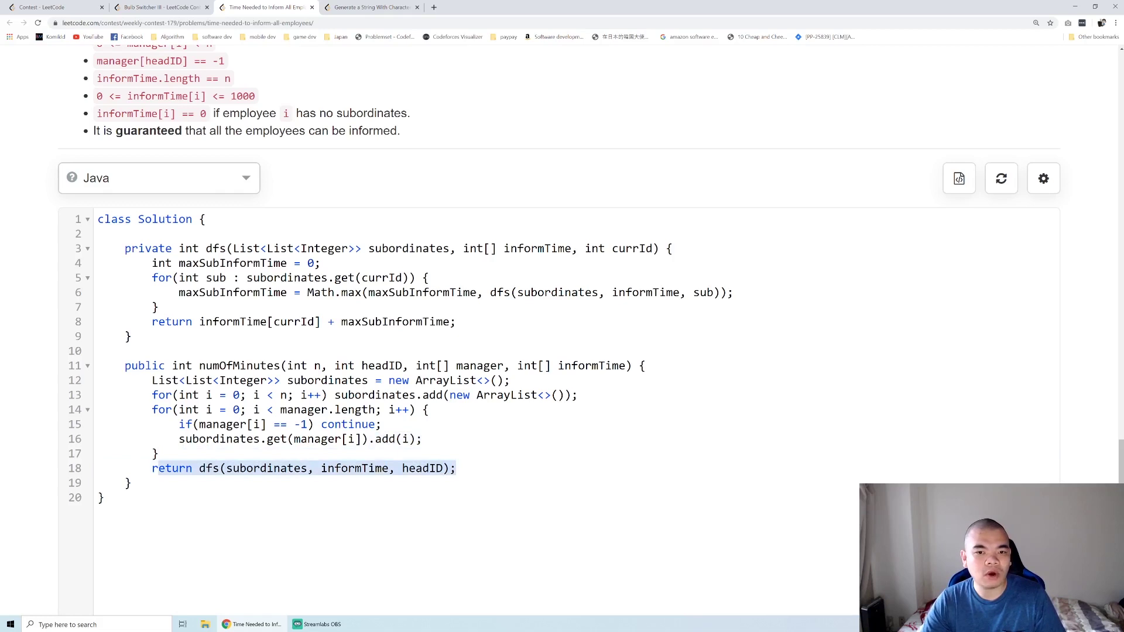
pyautogui.moveTo(485, 292); pyautogui.dragTo(719, 293)
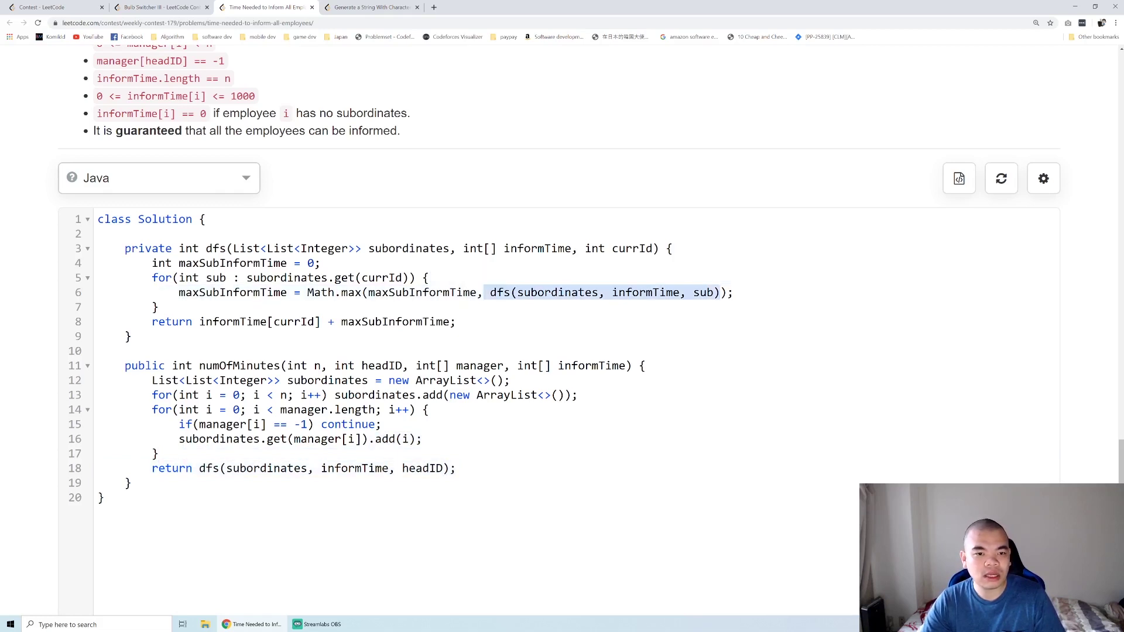
pyautogui.doubleClick(350, 292)
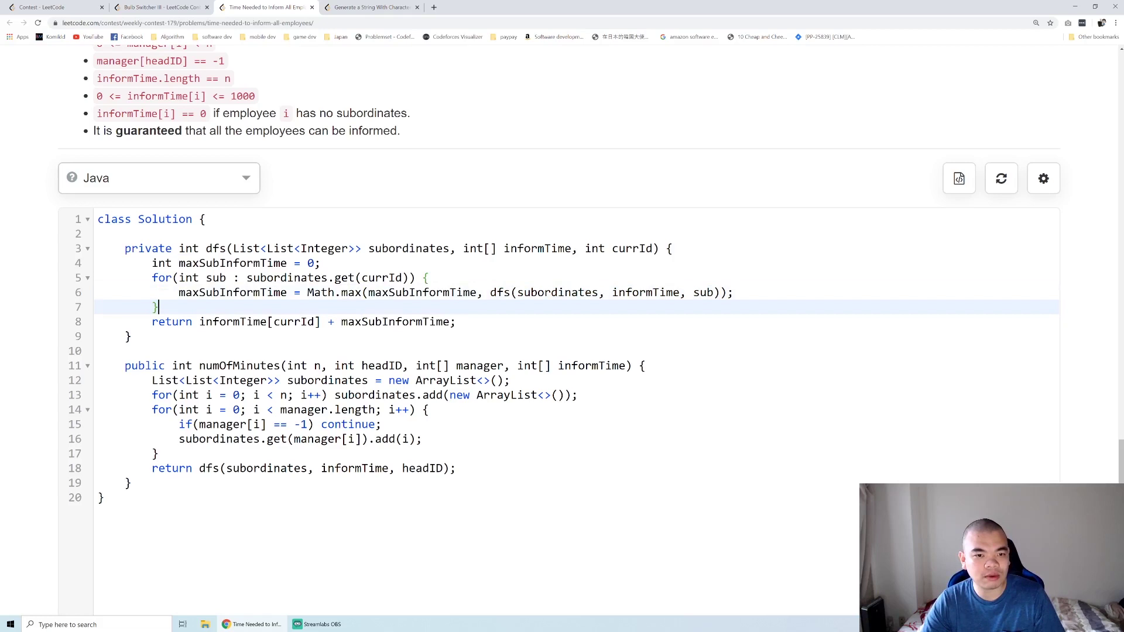
pyautogui.click(131, 336)
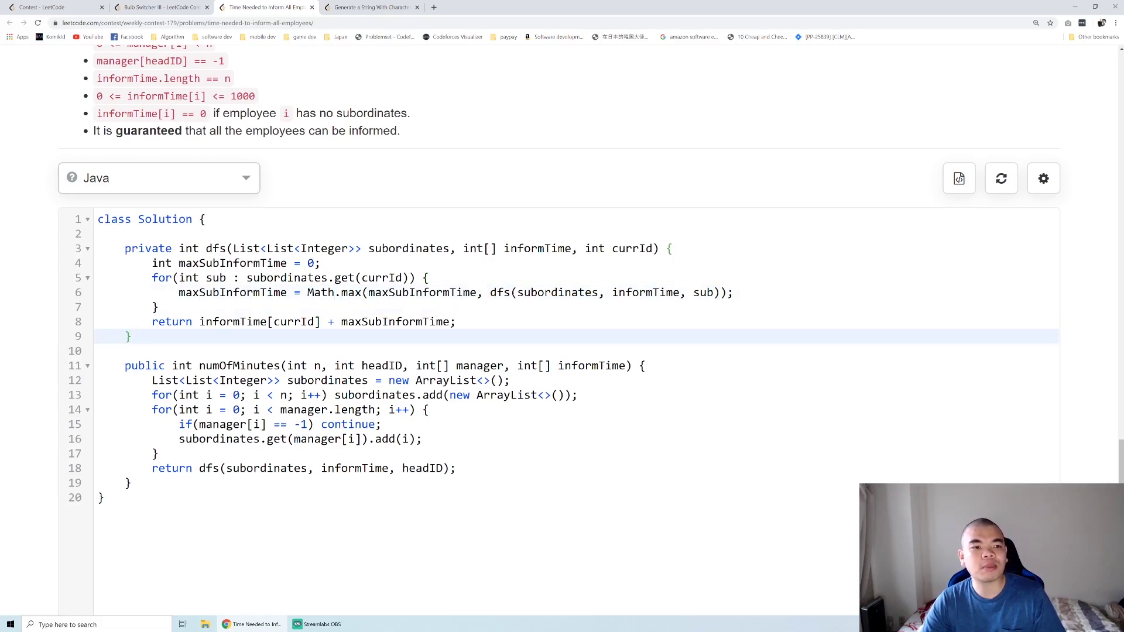
pyautogui.moveTo(199, 321); pyautogui.dragTo(321, 322)
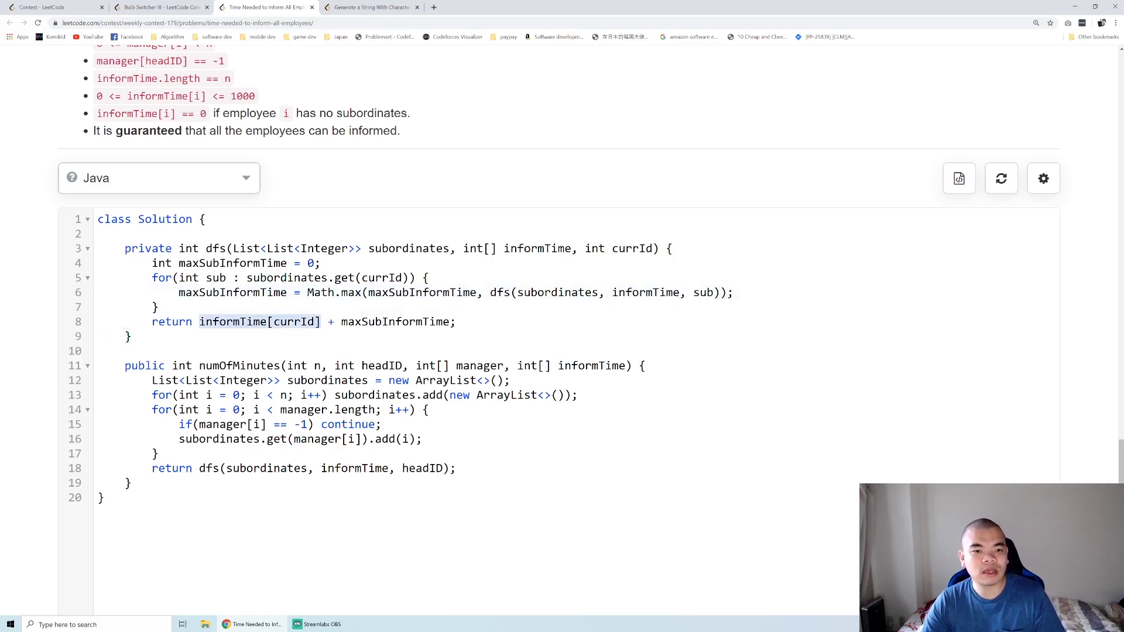